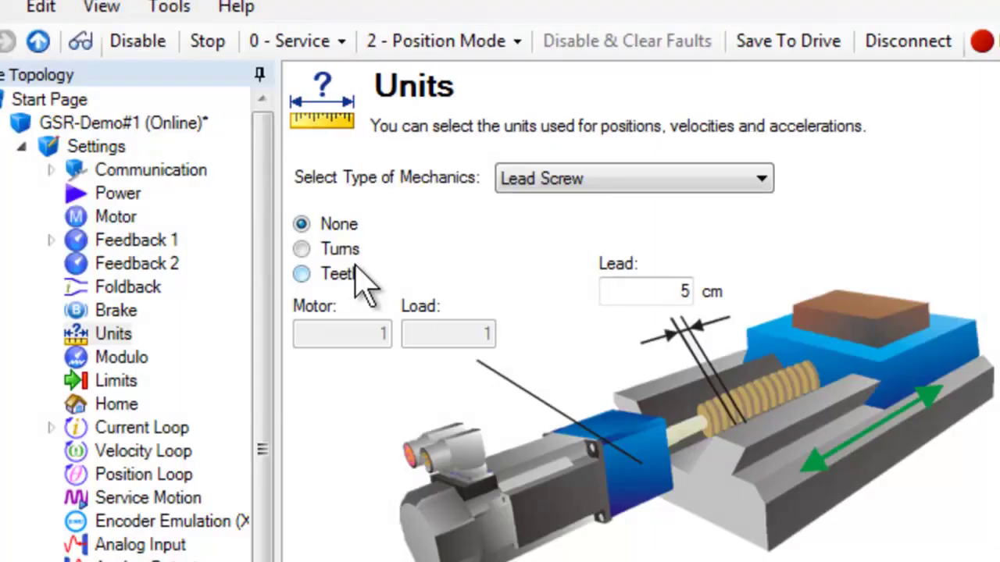
Switch the Lead Screw motor-to-load ratio from none to Turns.
click(302, 249)
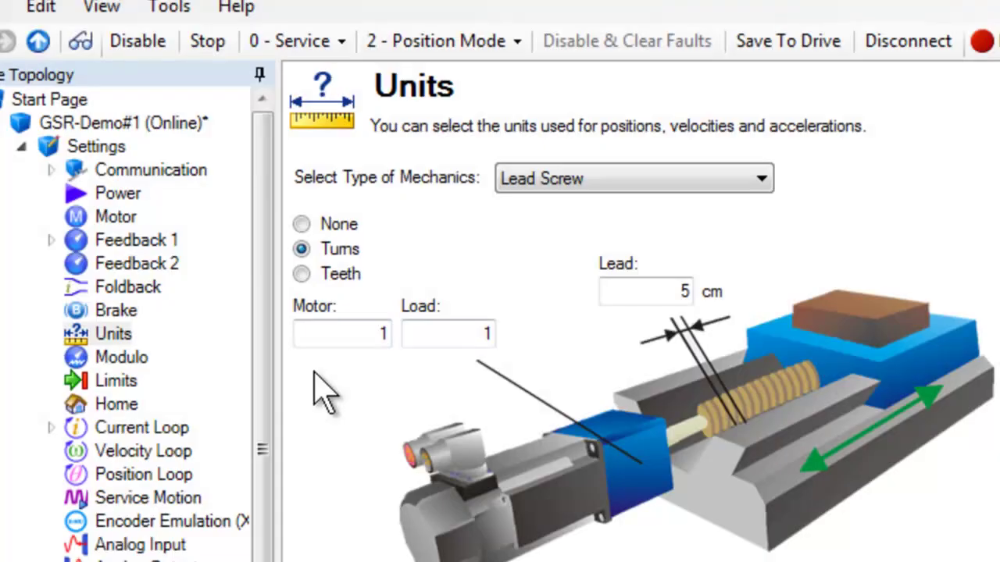
Set the lead screw ratio to 115 motor turns to 23 load turns.
click(346, 335)
drag(346, 335, 440, 351)
text(5)
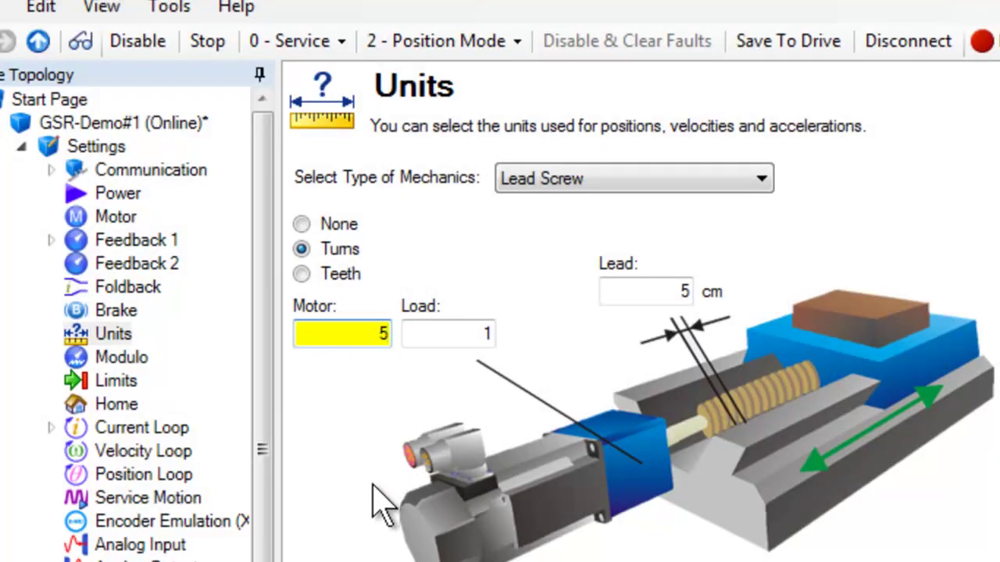
key(Return)
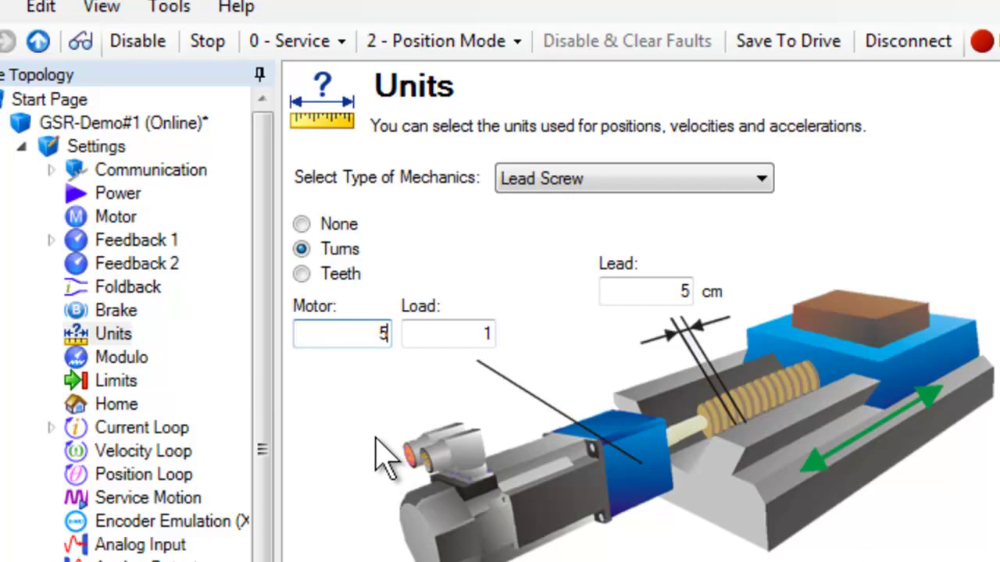
drag(368, 332, 489, 359)
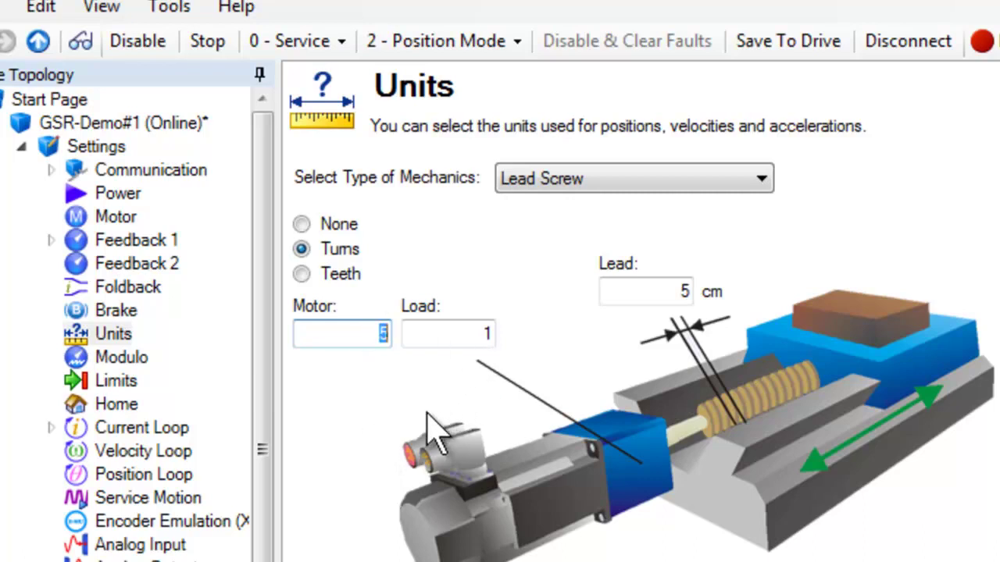
text(115)
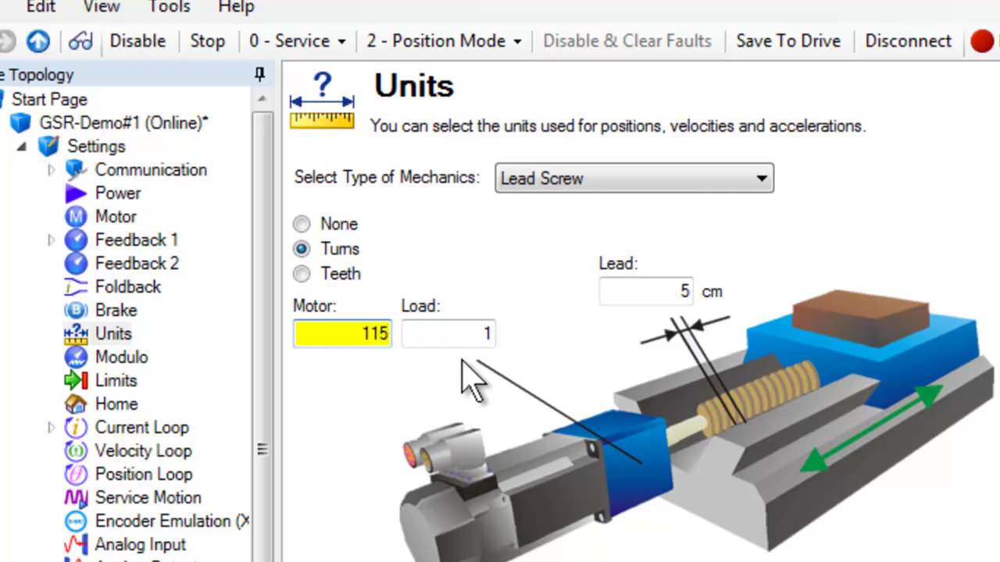
drag(477, 335, 547, 364)
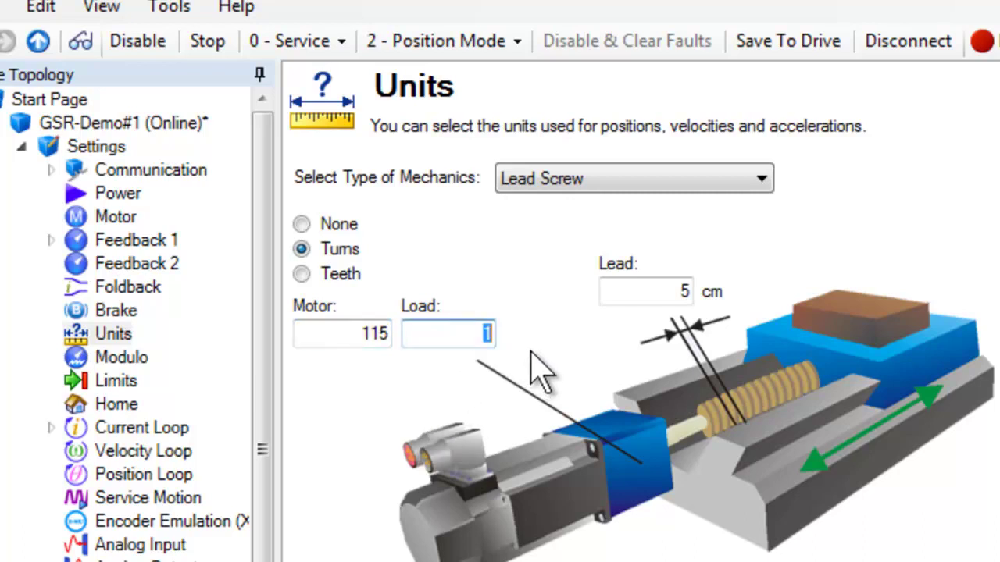
text(23)
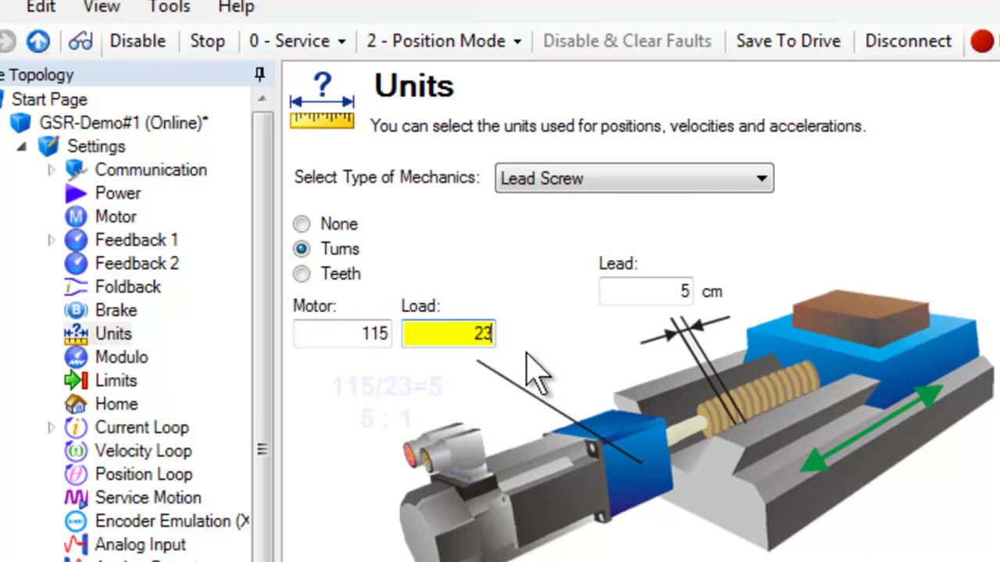
key(Return)
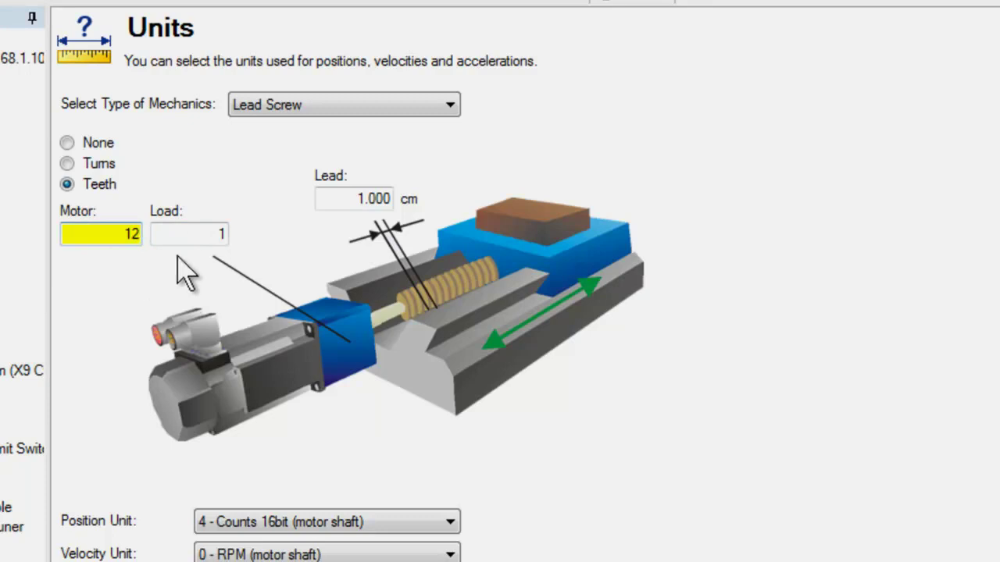
With Teeth selected, set the load teeth to 24 for a 12-to-24 ratio.
double_click(200, 232)
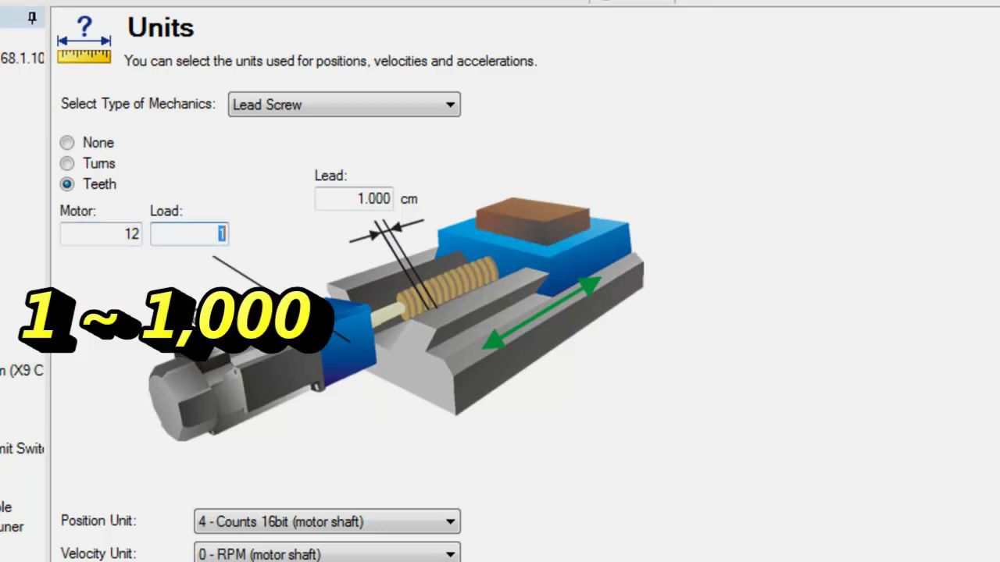
text(24)
key(Return)
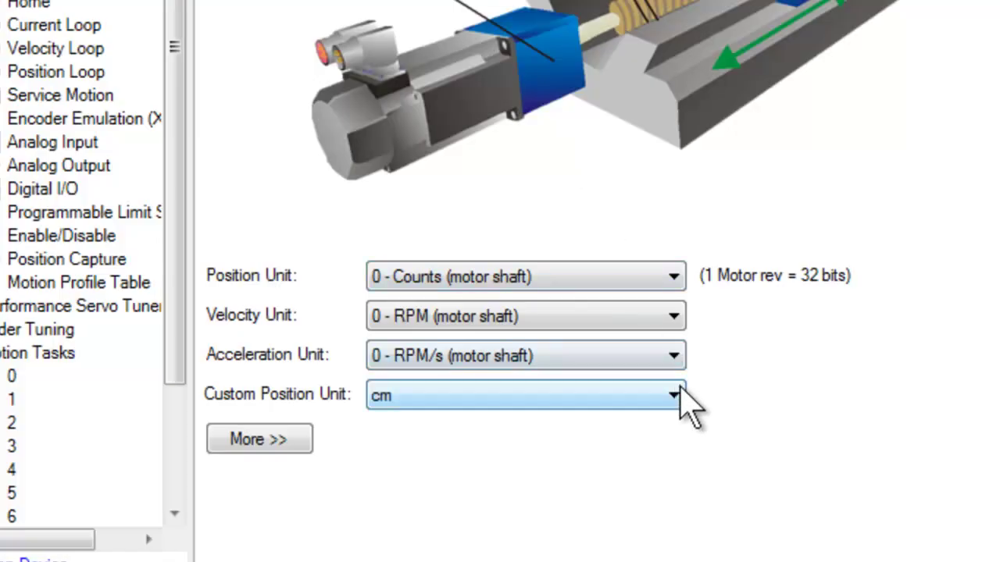
Show the list of available custom position units in the dropdown.
click(678, 392)
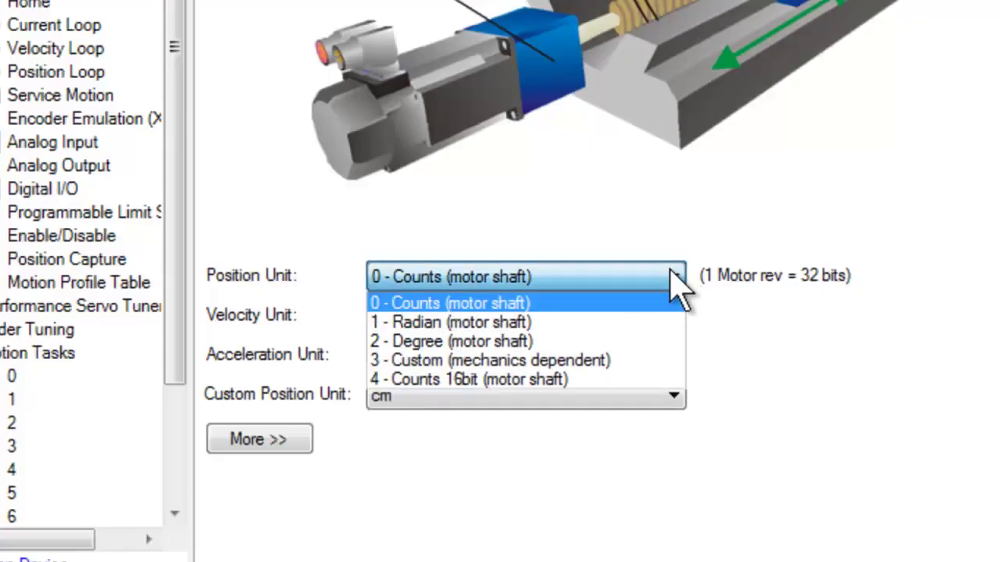
Pick degrees as the position unit and set the lead to 5 mm.
click(569, 341)
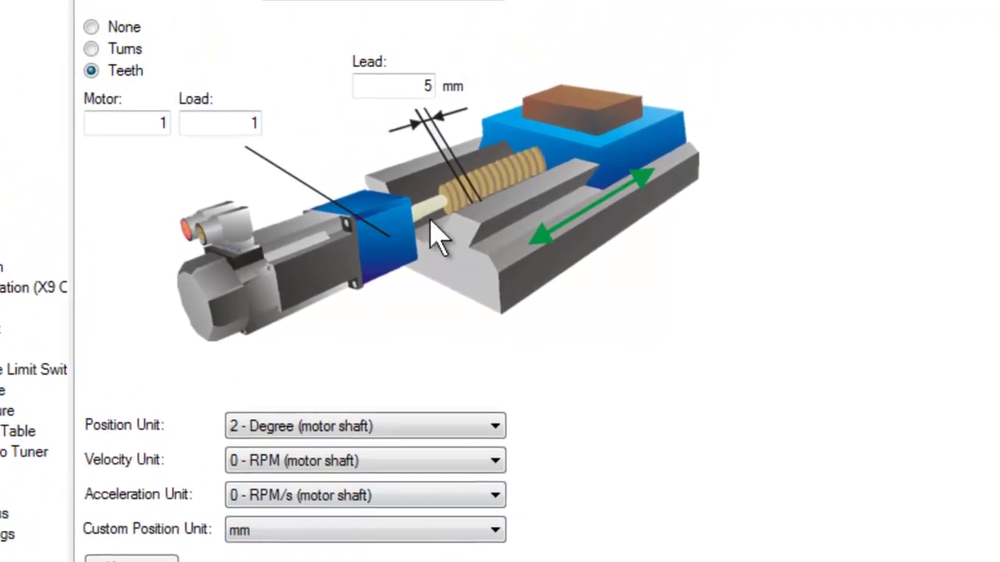
double_click(397, 83)
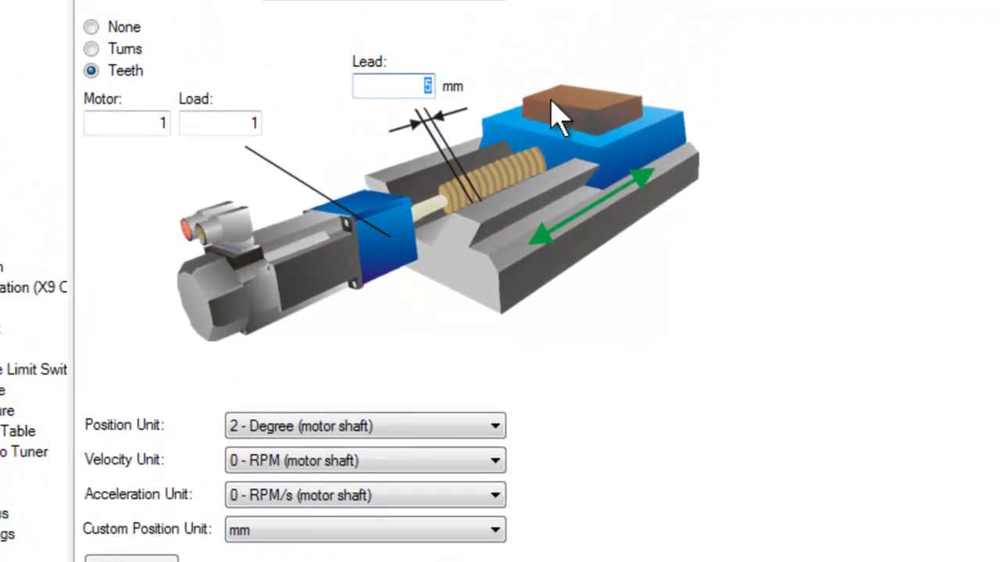
text(5)
key(Return)
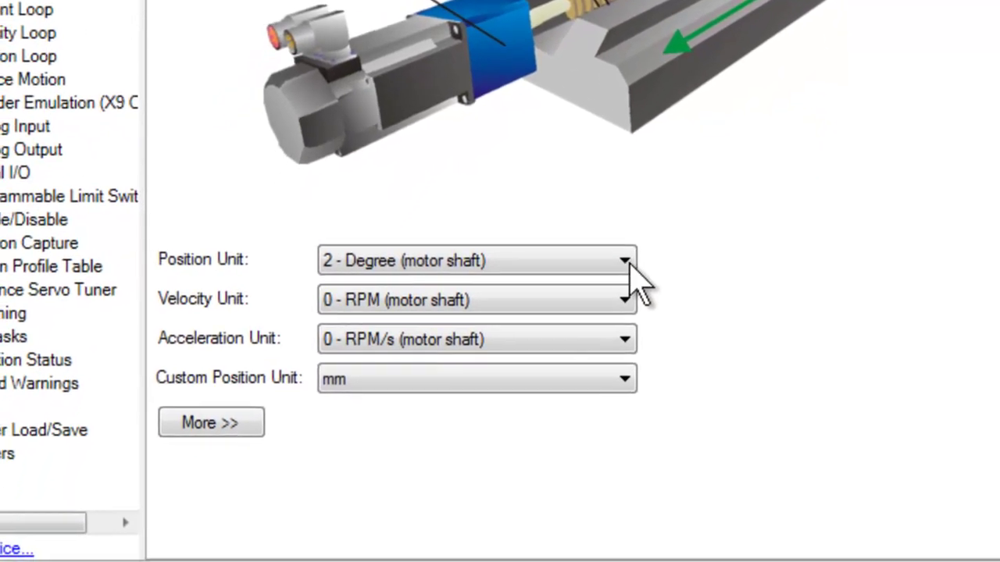
Change the position unit to 3 - Custom, the mechanics-dependent unit.
click(625, 261)
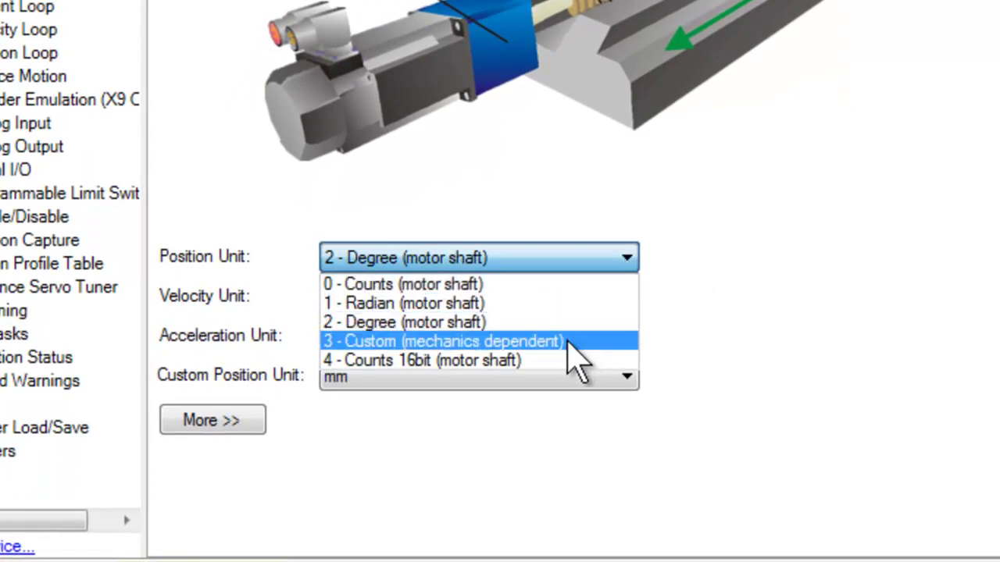
click(569, 342)
click(628, 295)
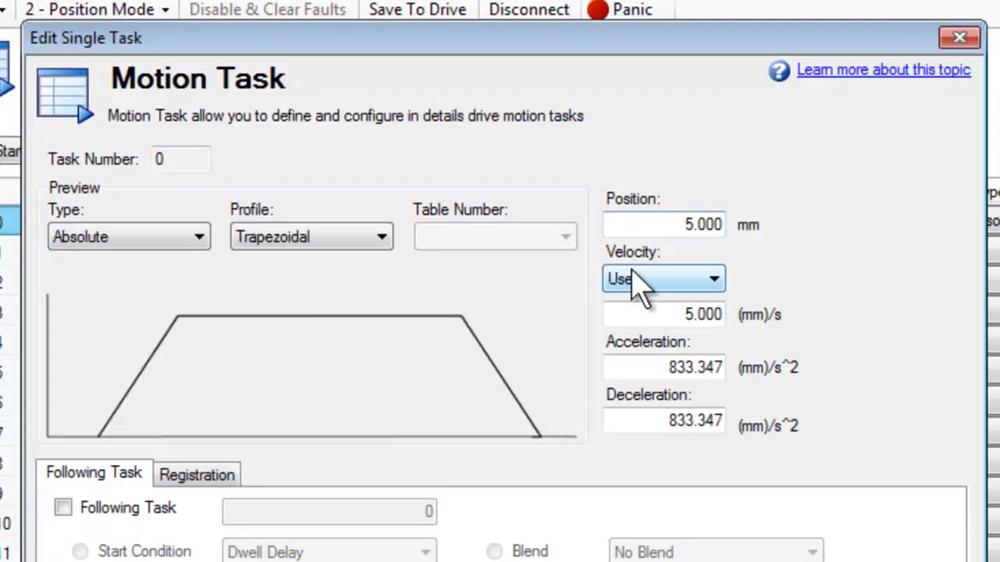
Give motion task 0 position 100 mm, velocity 40 mm/s, 1200 ramps, and save to drive.
click(647, 225)
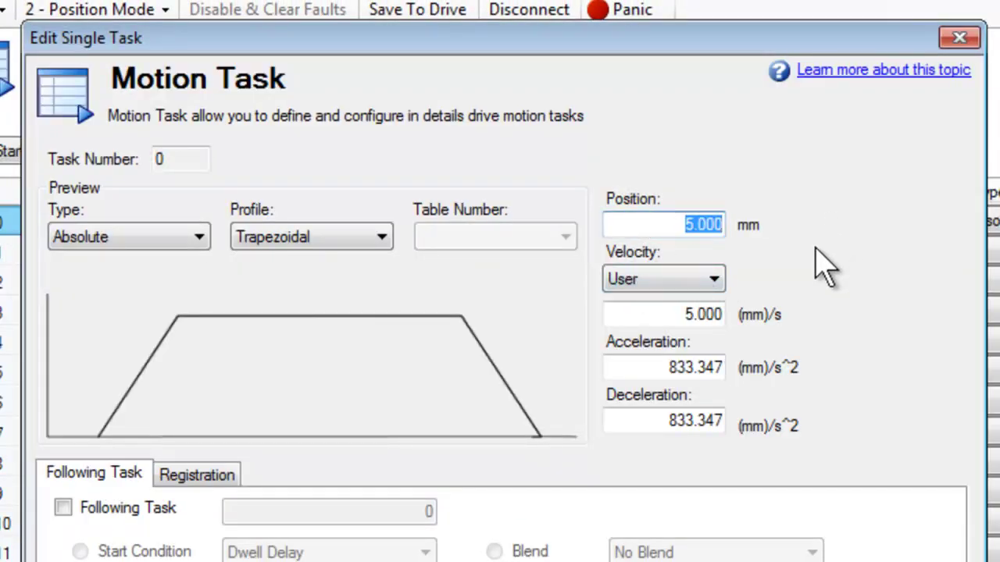
text(1)
key(Return)
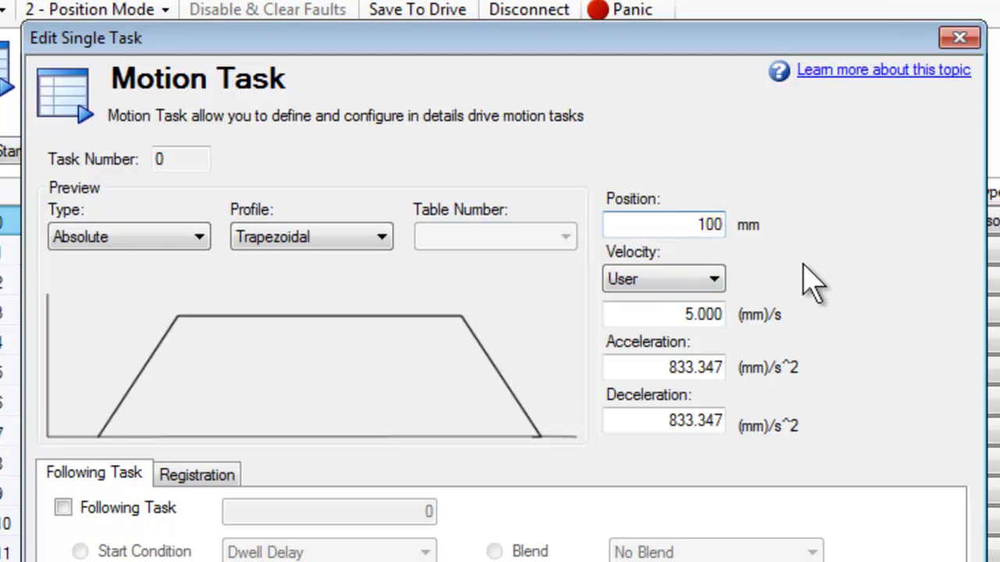
click(663, 316)
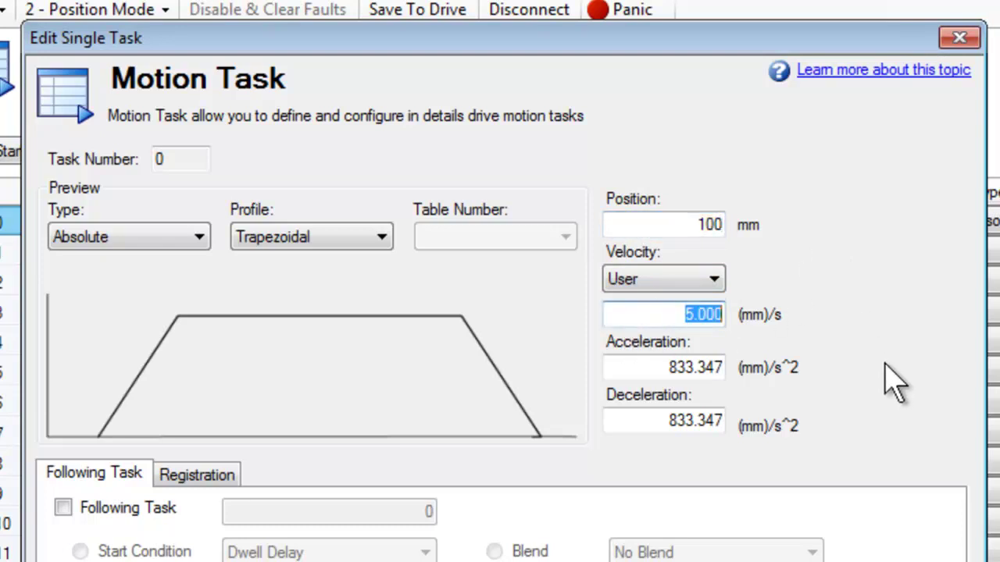
text(40)
key(Return)
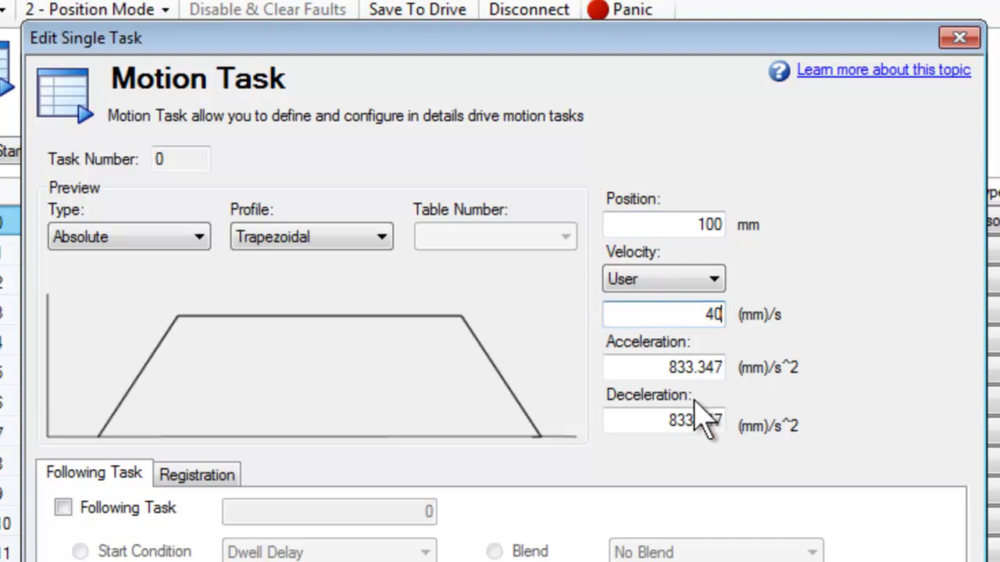
click(660, 367)
text(1)
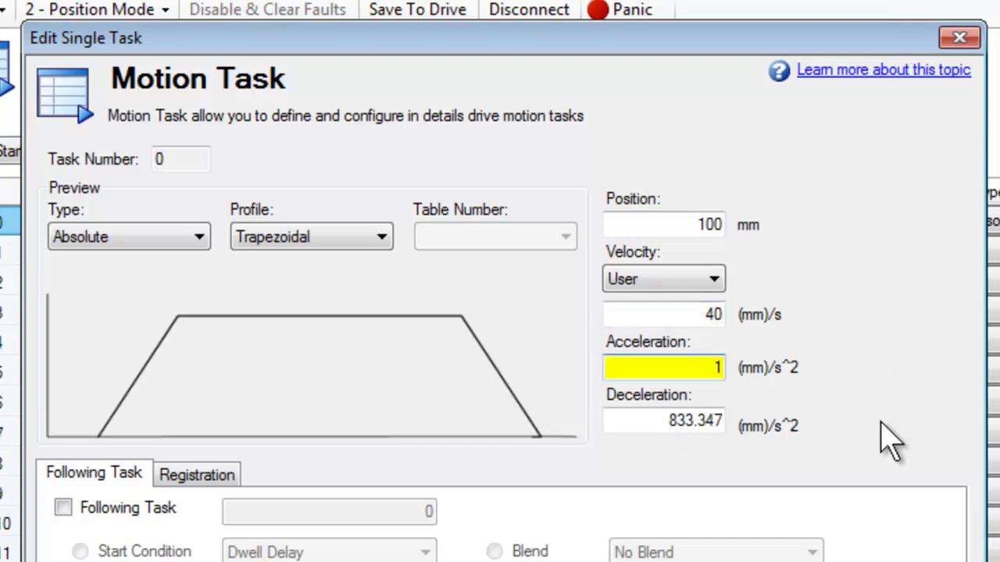
text(200)
key(Tab)
text(1200)
key(Return)
key(Return)
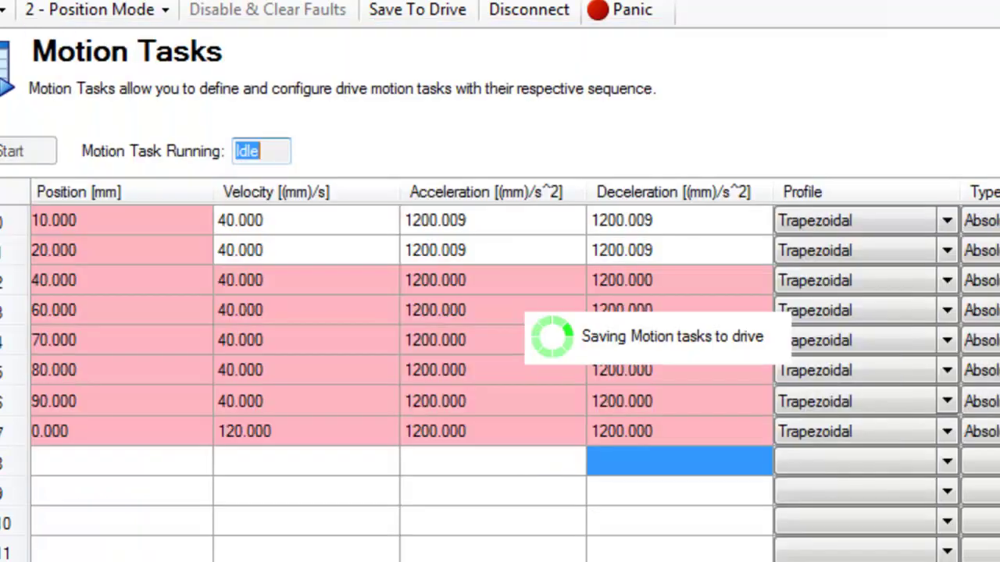